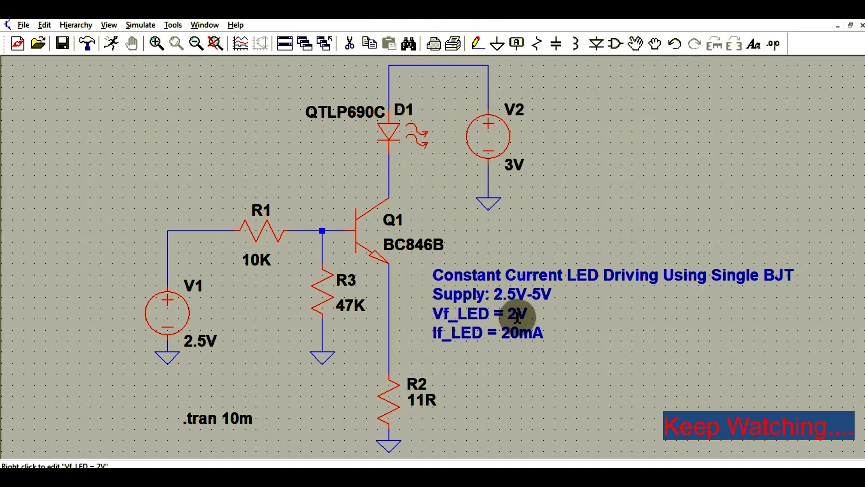
- Change the LED current in the schematic's comment text to If_LED = 30mA
{"action": "right_click", "coordinate": [486, 334]}
{"action": "left_click", "coordinate": [328, 267]}
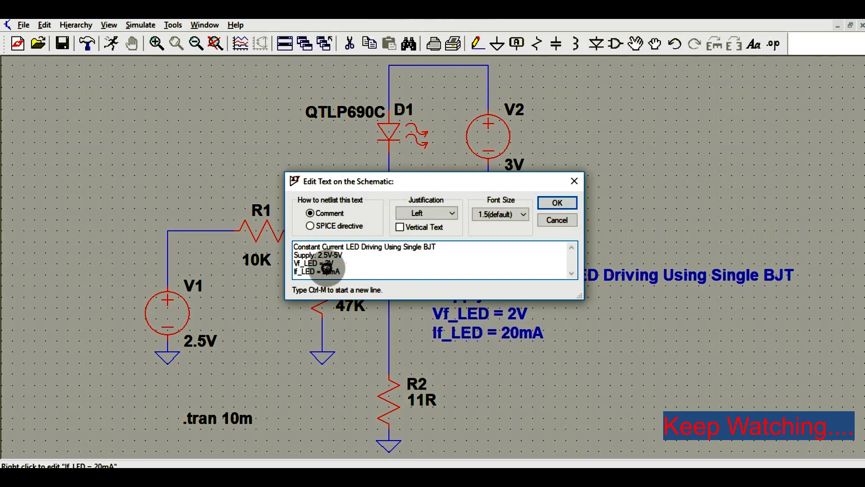
{"action": "key", "text": "BackSpace"}
{"action": "type", "text": "3"}
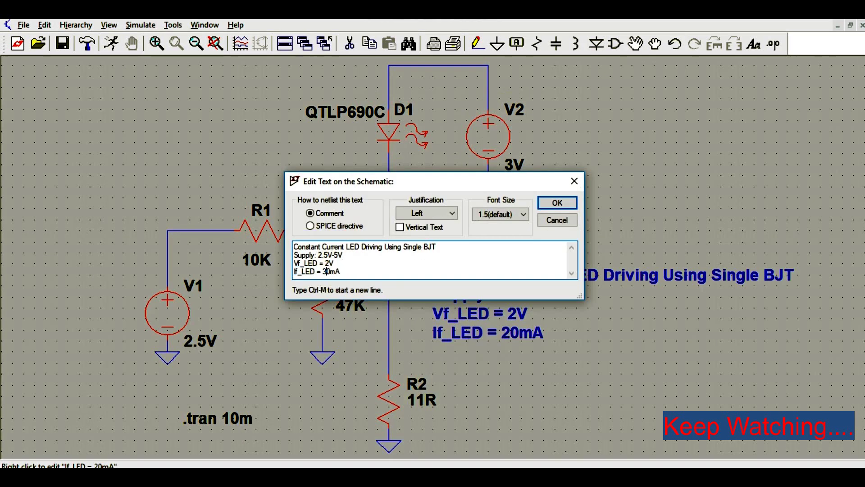
{"action": "key", "text": "Return"}
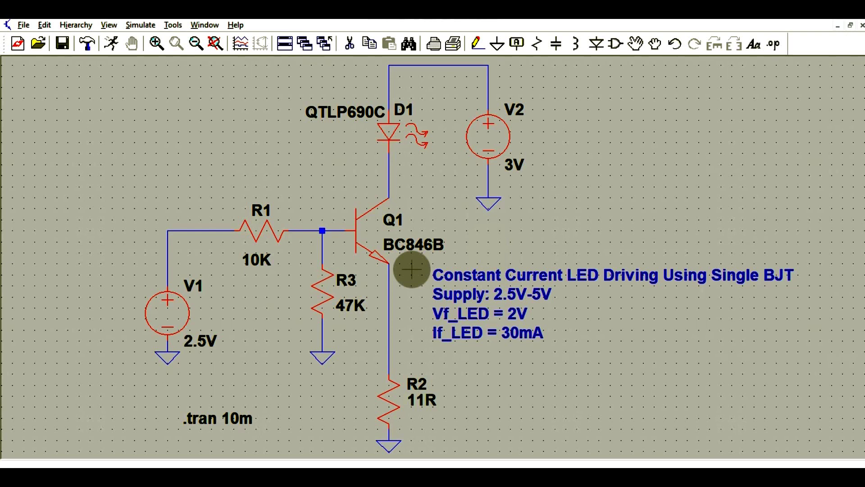
- Set the transient analysis stop time to 100m in the simulation command
{"action": "left_click", "coordinate": [141, 26]}
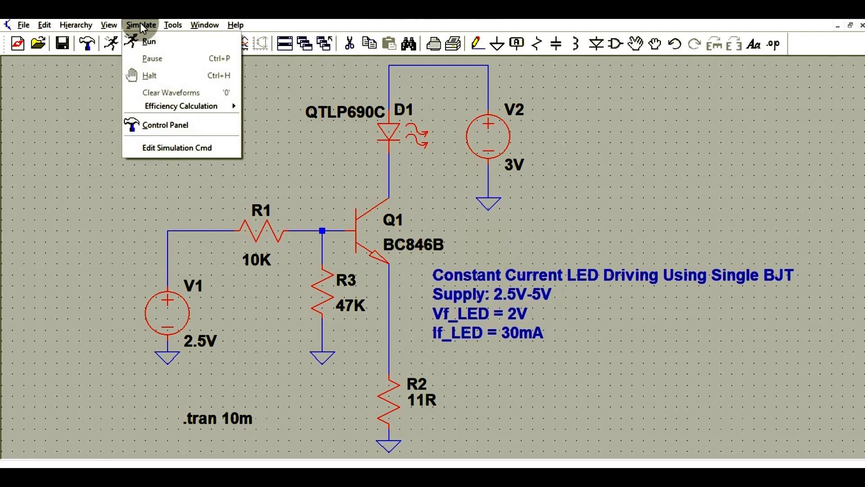
{"action": "left_click", "coordinate": [154, 150]}
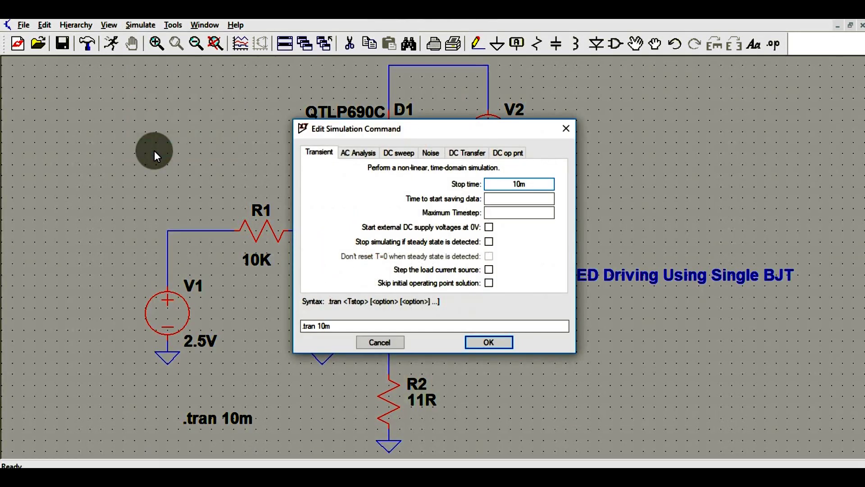
{"action": "left_click", "coordinate": [321, 155]}
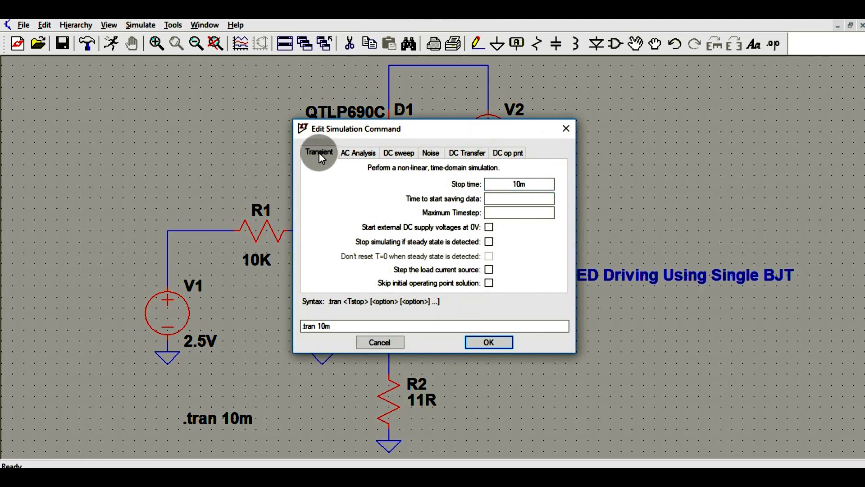
{"action": "left_click", "coordinate": [528, 186]}
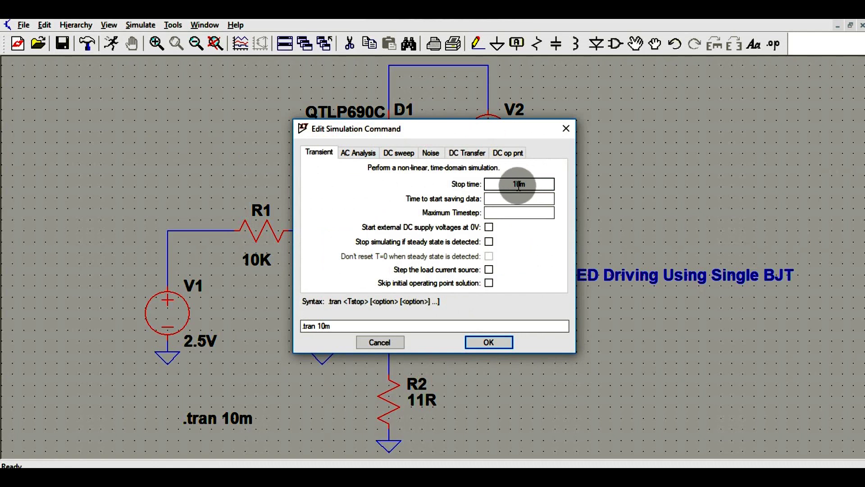
{"action": "left_click", "coordinate": [518, 186]}
{"action": "type", "text": "0"}
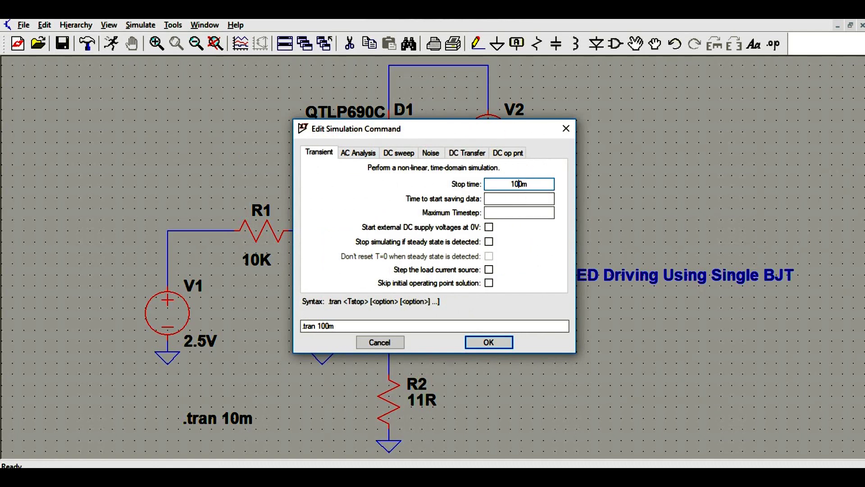
{"action": "left_click", "coordinate": [498, 341]}
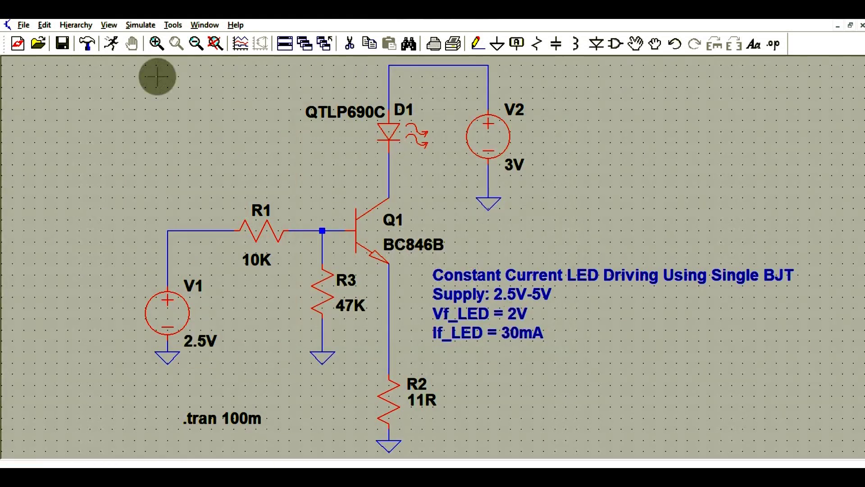
- Run the simulation and tile the waveform and schematic windows vertically
{"action": "left_click", "coordinate": [111, 45]}
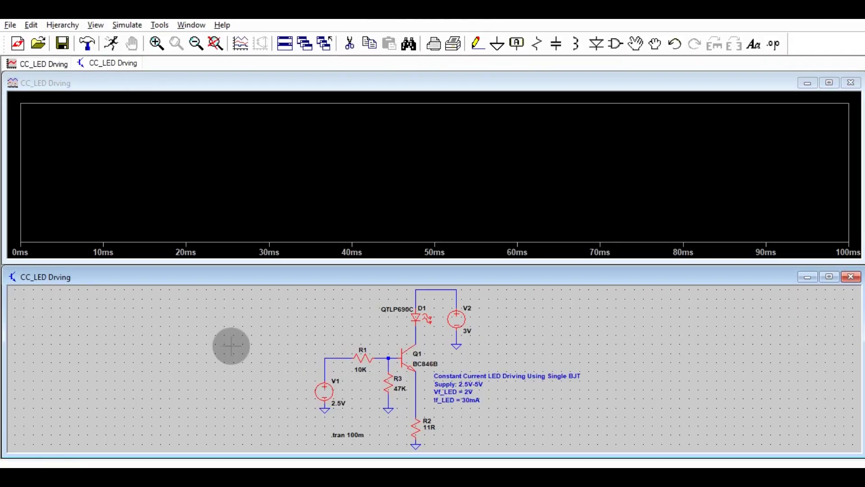
{"action": "left_click", "coordinate": [360, 178]}
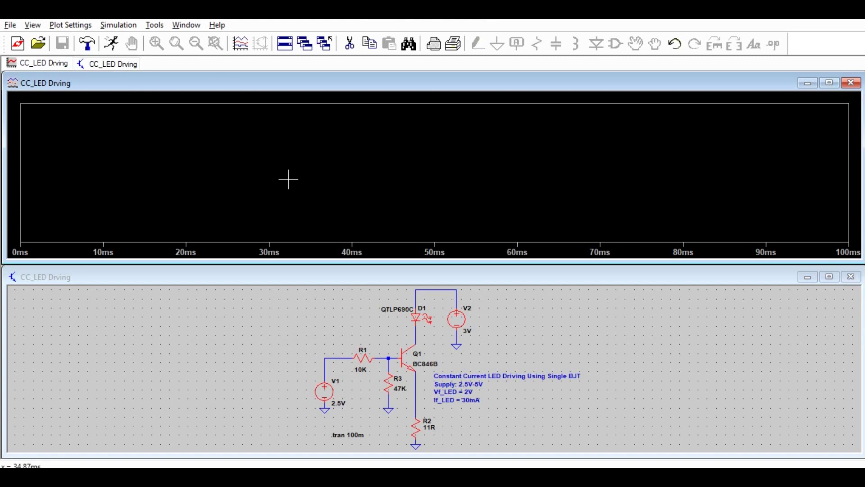
{"action": "left_click", "coordinate": [185, 24]}
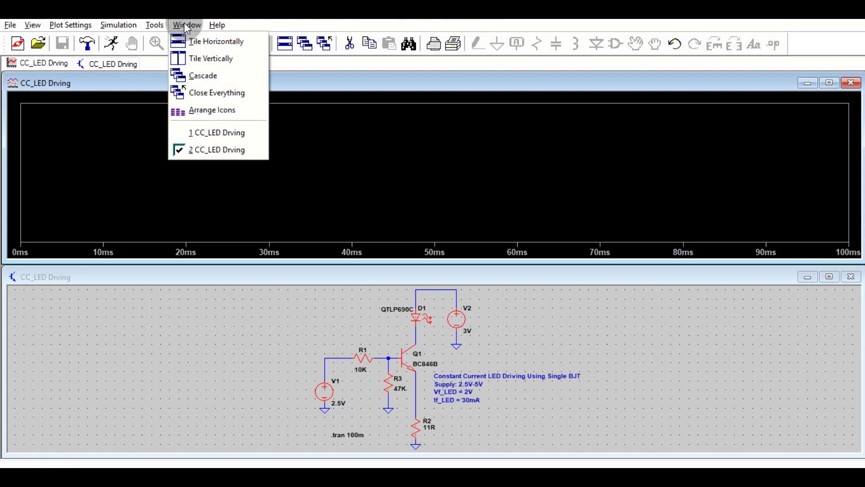
{"action": "left_click", "coordinate": [214, 59]}
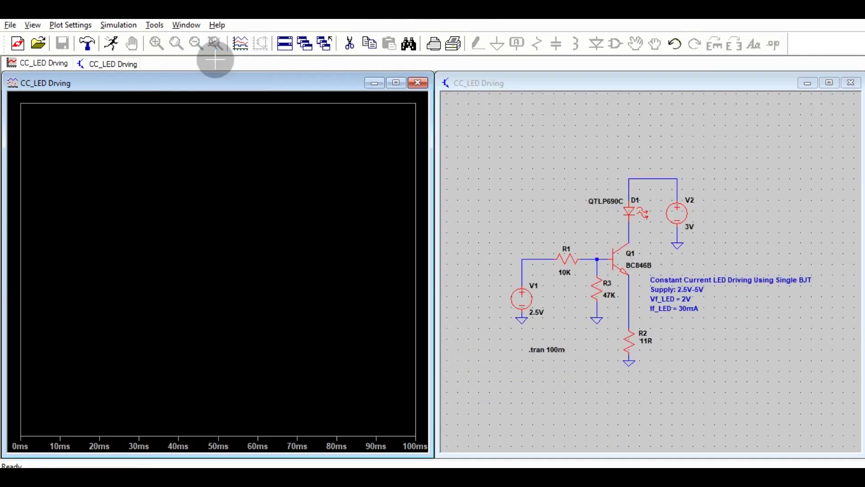
- Plot the current through LED D1 in the waveform window
{"action": "scroll", "coordinate": [554, 126], "scroll_direction": "up", "scroll_amount": 1}
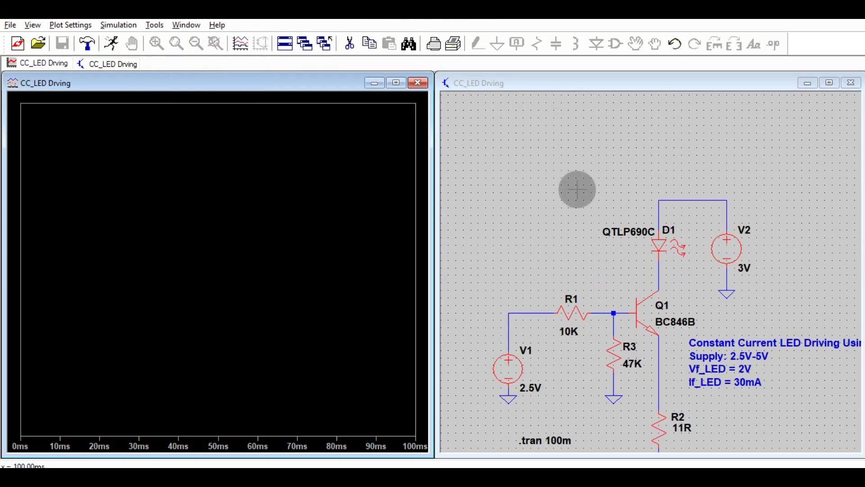
{"action": "left_click_drag", "start_coordinate": [577, 189], "coordinate": [534, 126]}
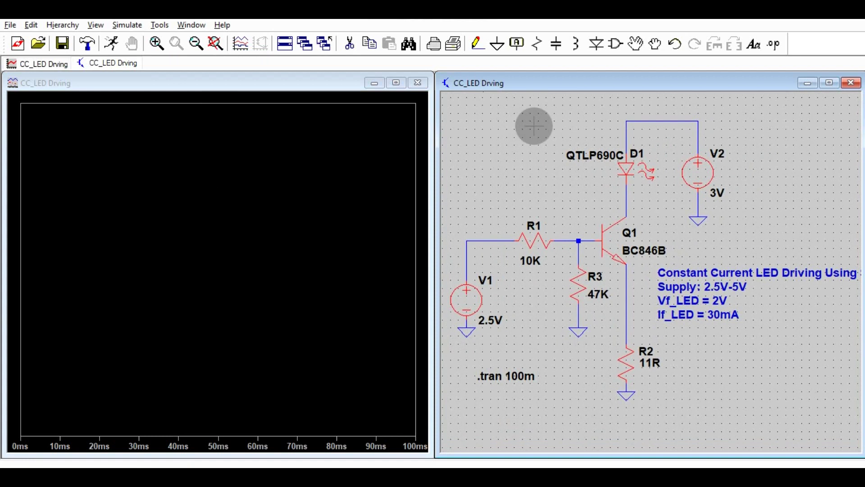
{"action": "left_click", "coordinate": [182, 203]}
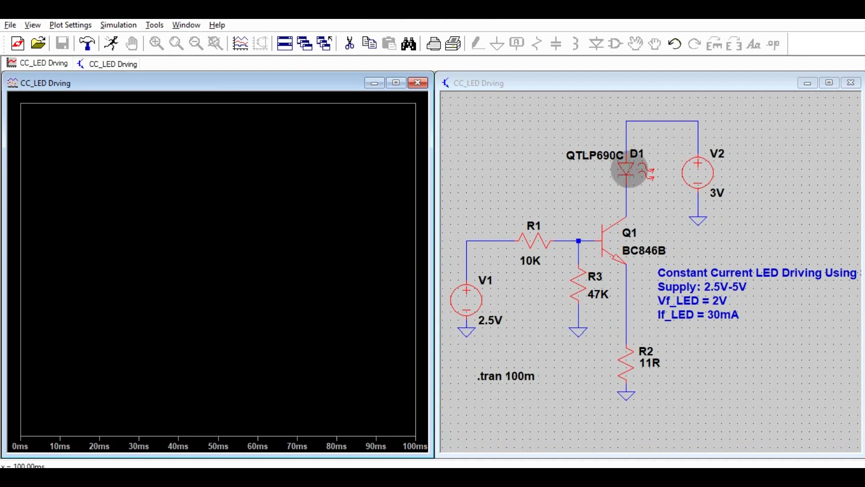
{"action": "left_click", "coordinate": [627, 169]}
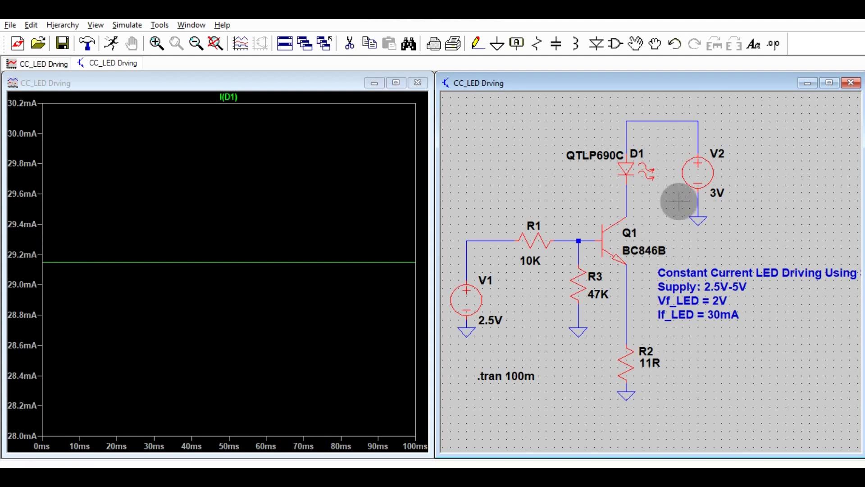
- Set voltage source V2 to 2.5V and rerun the simulation to update the LED current plot
{"action": "right_click", "coordinate": [704, 174]}
{"action": "type", "text": "2"}
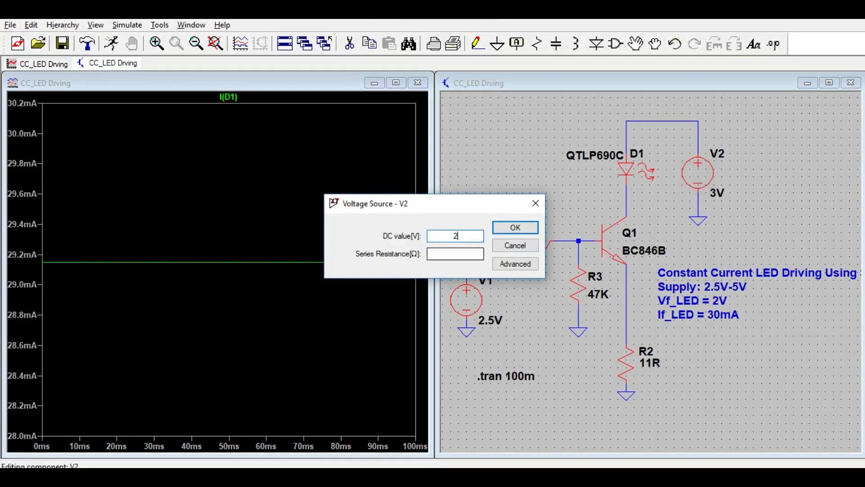
{"action": "type", "text": ".5V"}
{"action": "key", "text": "Return"}
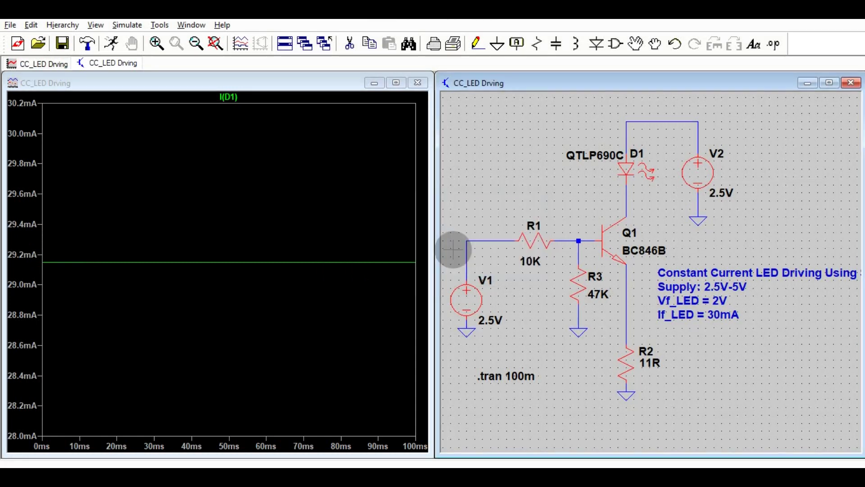
{"action": "left_click", "coordinate": [108, 43]}
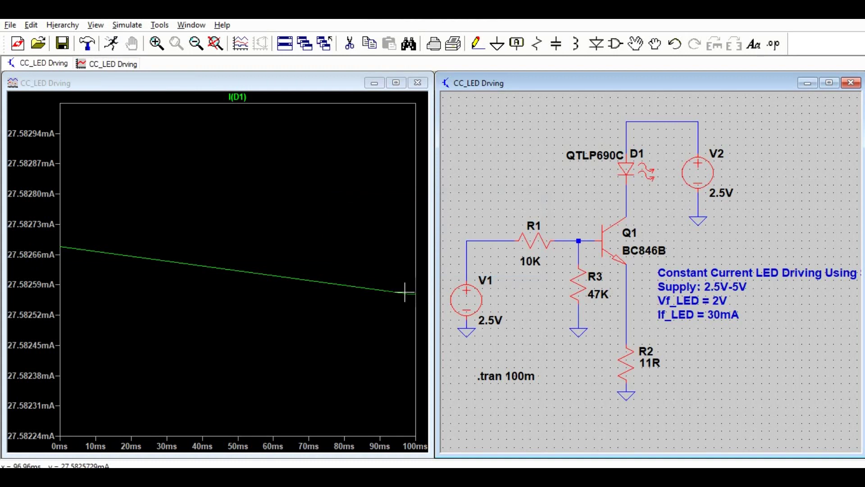
- Set voltage source V2 to 5V and rerun the simulation to update the LED current plot
{"action": "right_click", "coordinate": [705, 170]}
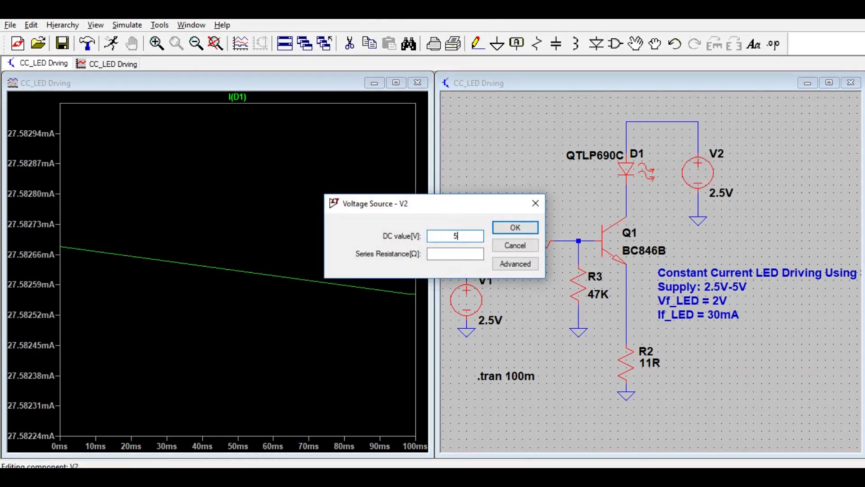
{"action": "type", "text": "5V"}
{"action": "left_click", "coordinate": [509, 228]}
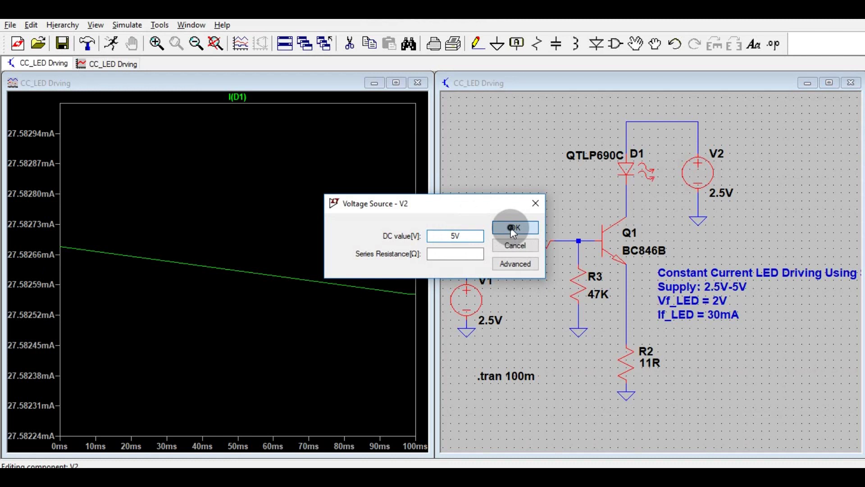
{"action": "left_click", "coordinate": [112, 45]}
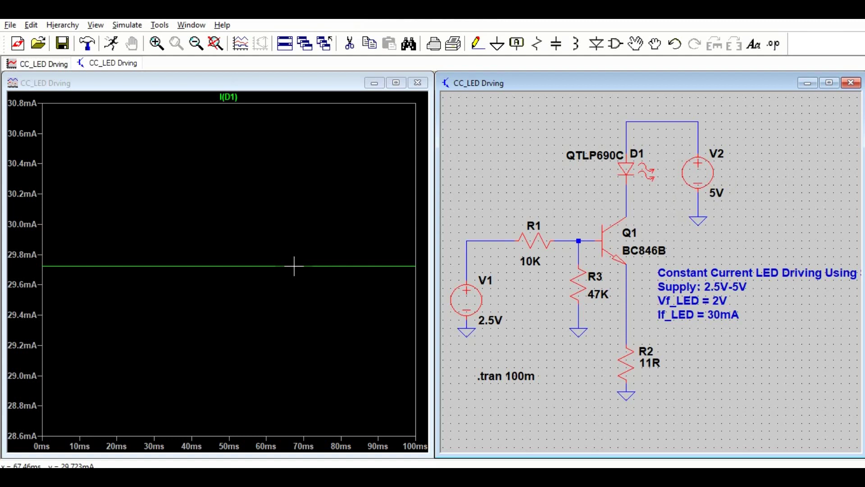
{"action": "left_click", "coordinate": [690, 204]}
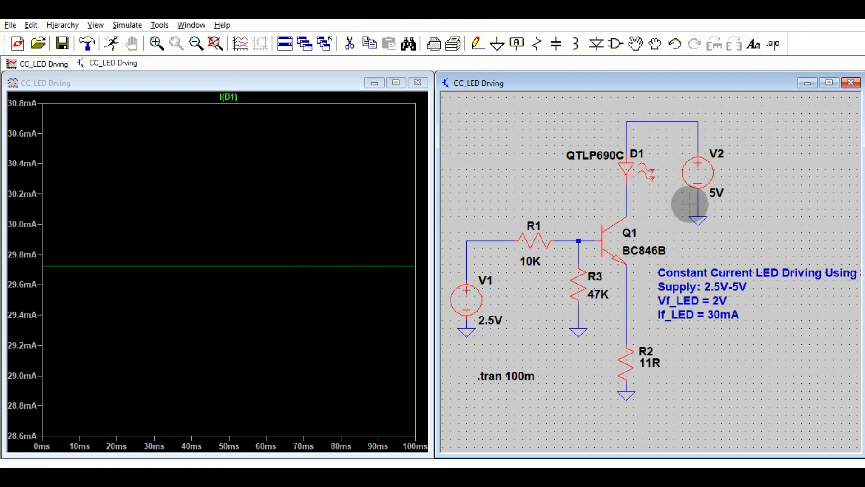